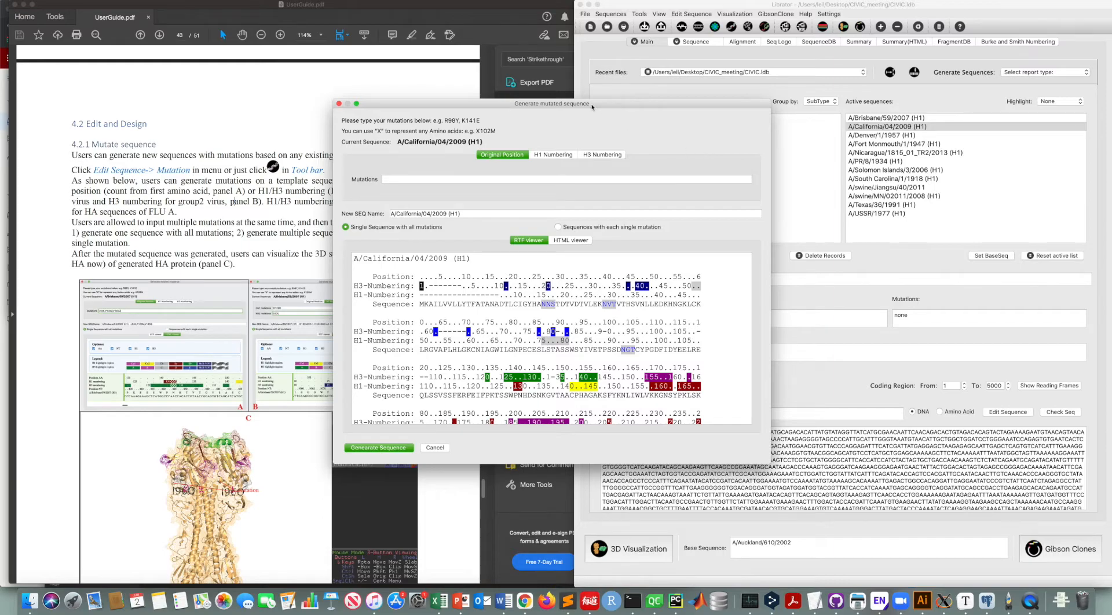
Step: Switch the mutation dialog to the HTML viewer and browse the original, H1 and H3 numbering options along the sequence
{"action": "left_click_drag", "start_coordinate": [592, 105], "coordinate": [664, 102]}
{"action": "left_click", "coordinate": [640, 239]}
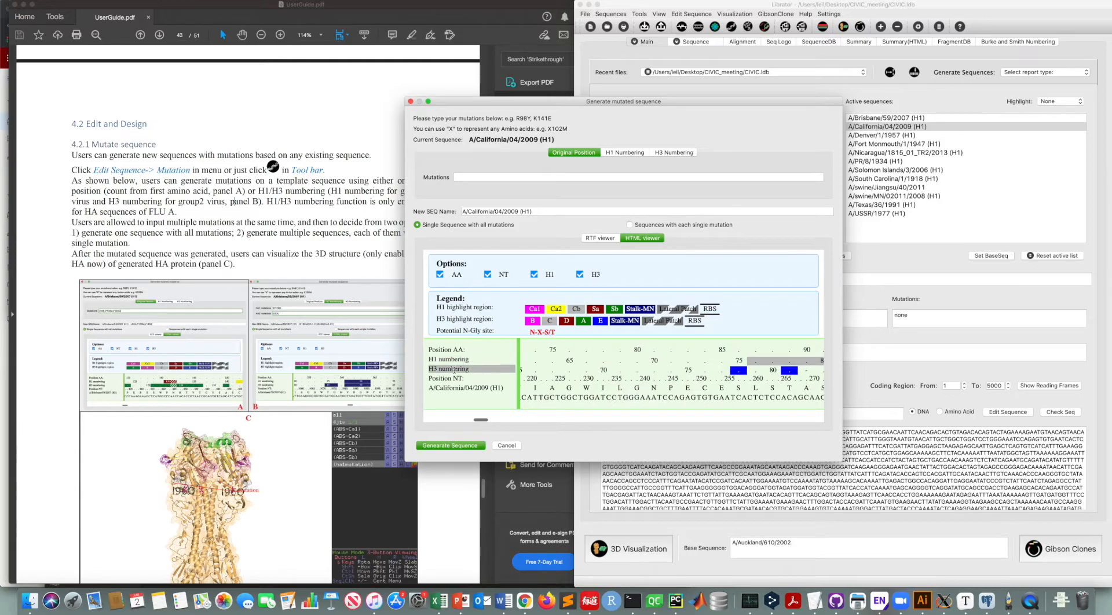
{"action": "scroll", "coordinate": [724, 388], "scroll_direction": "right", "scroll_amount": 10}
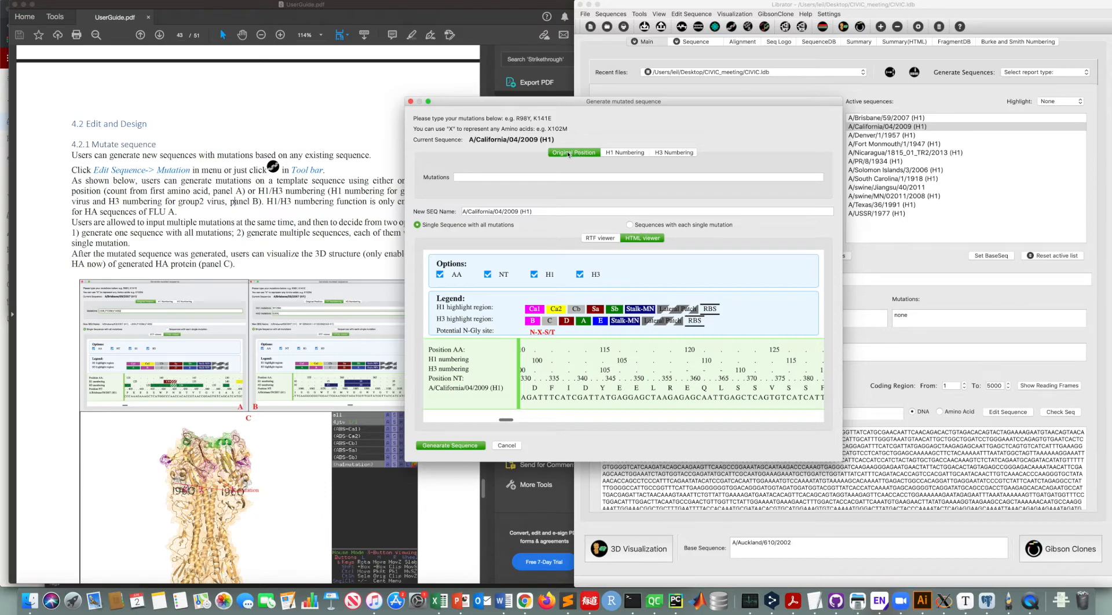
{"action": "left_click", "coordinate": [614, 154]}
{"action": "left_click", "coordinate": [681, 155]}
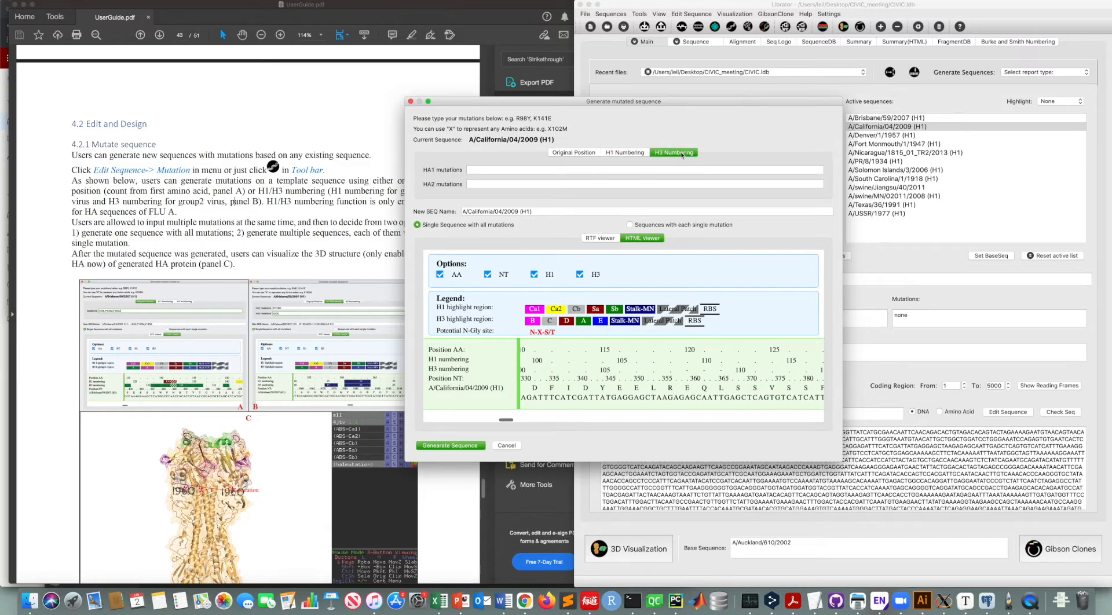
{"action": "left_click", "coordinate": [575, 152]}
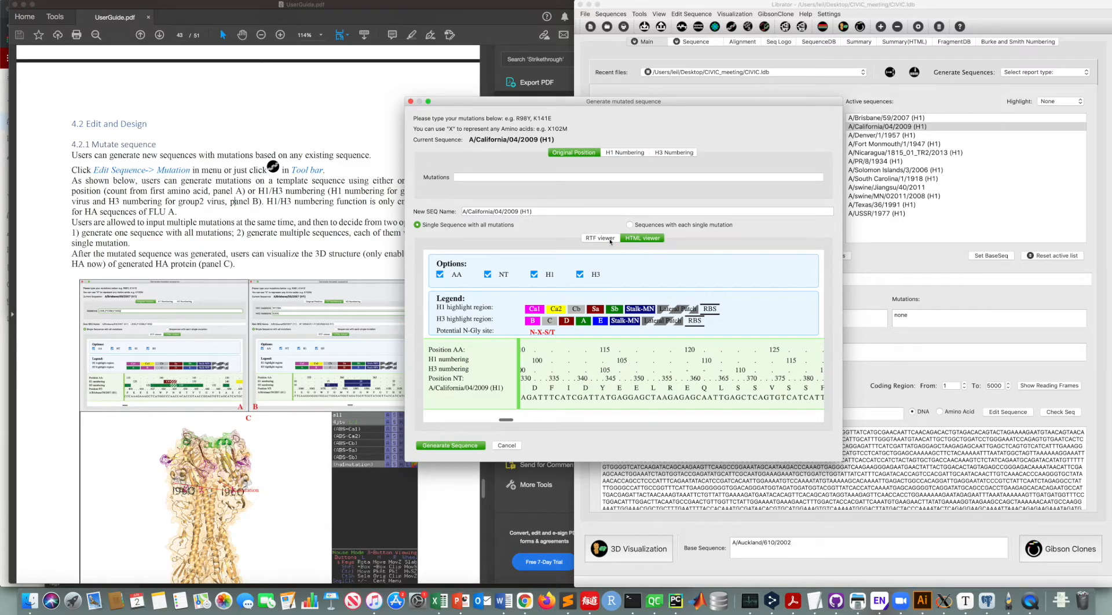
{"action": "scroll", "coordinate": [614, 353], "scroll_direction": "left", "scroll_amount": 5}
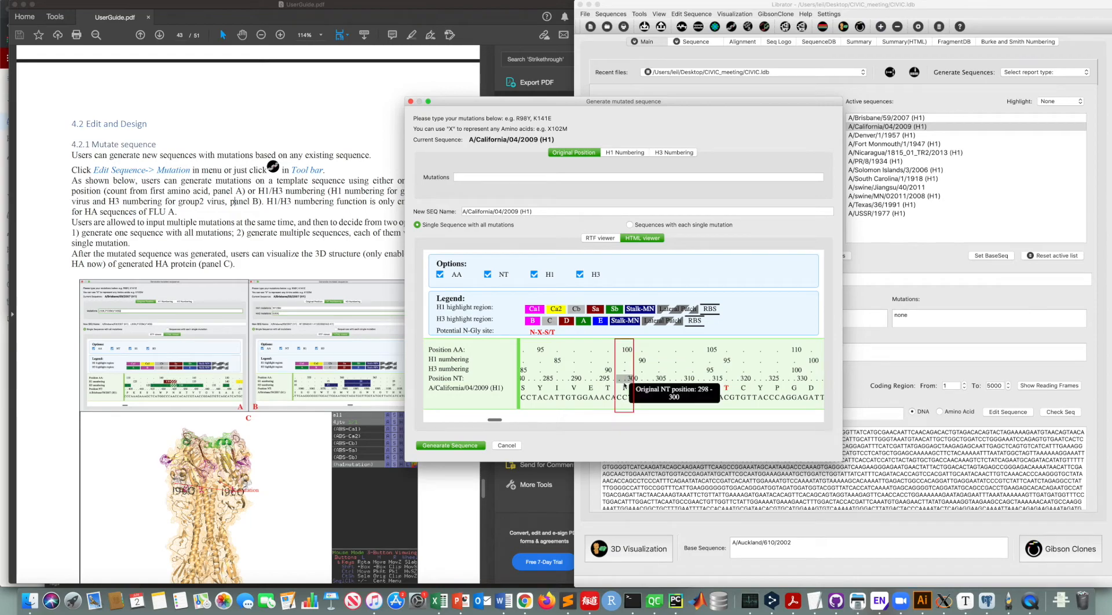
Step: Generate a mutated sequence with the original-position mutation P100Q
{"action": "left_click", "coordinate": [486, 175]}
{"action": "type", "text": "P100Q"}
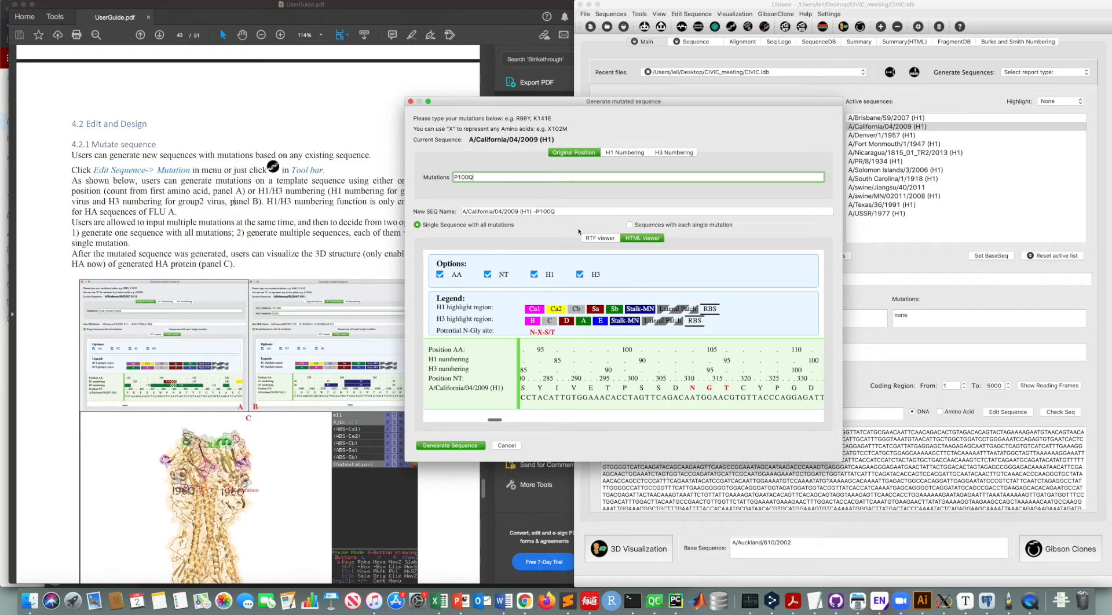
{"action": "left_click", "coordinate": [470, 444]}
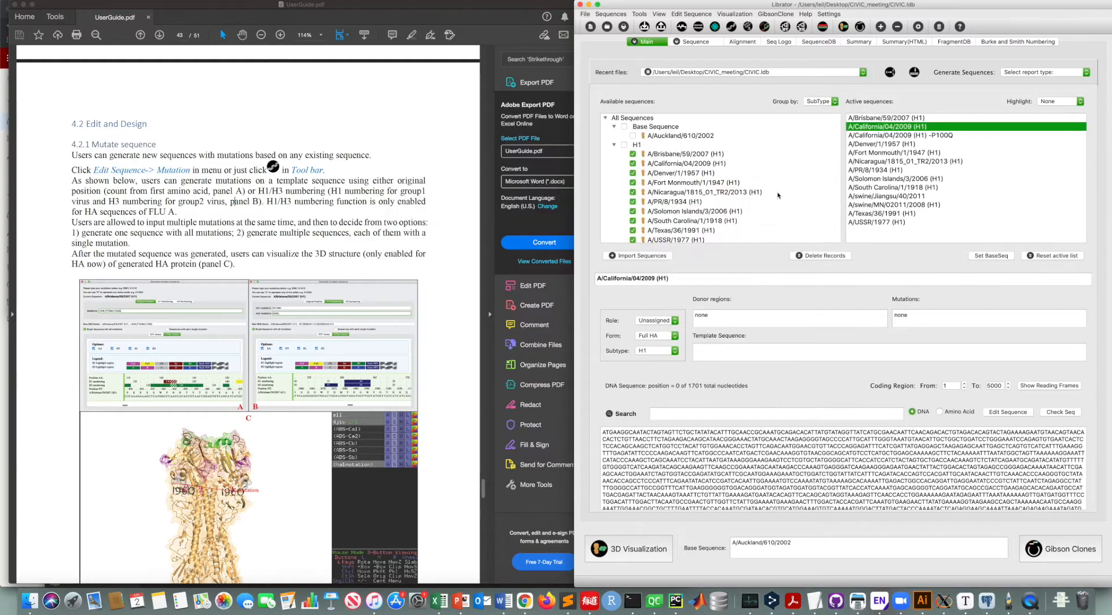
Step: Inspect the new P100Q sequence in the sequence view, then reselect the original A/California/04/2009 (H1) sequence
{"action": "left_click", "coordinate": [922, 137]}
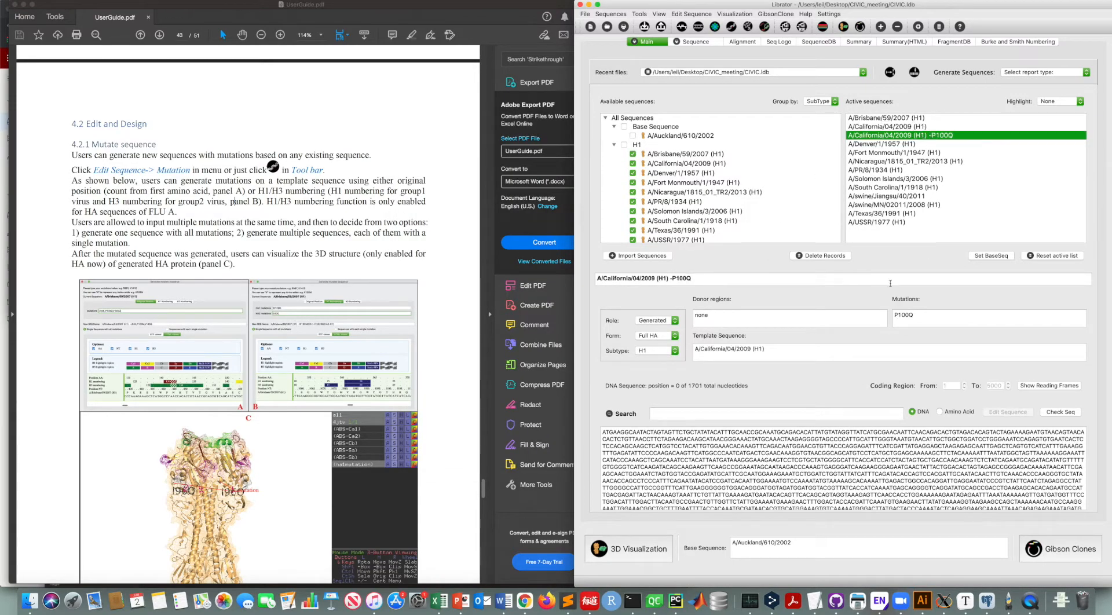
{"action": "left_click", "coordinate": [696, 43]}
{"action": "left_click_drag", "start_coordinate": [846, 215], "coordinate": [837, 214]}
{"action": "double_click", "coordinate": [845, 215]}
{"action": "left_click", "coordinate": [844, 214]}
{"action": "left_click", "coordinate": [651, 43]}
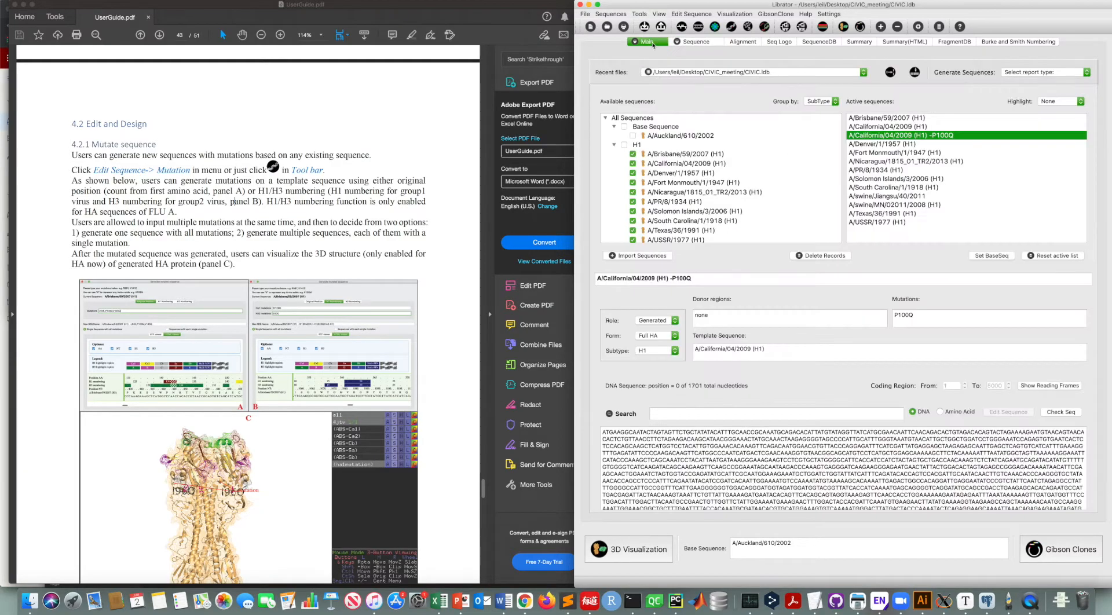
{"action": "left_click", "coordinate": [913, 127]}
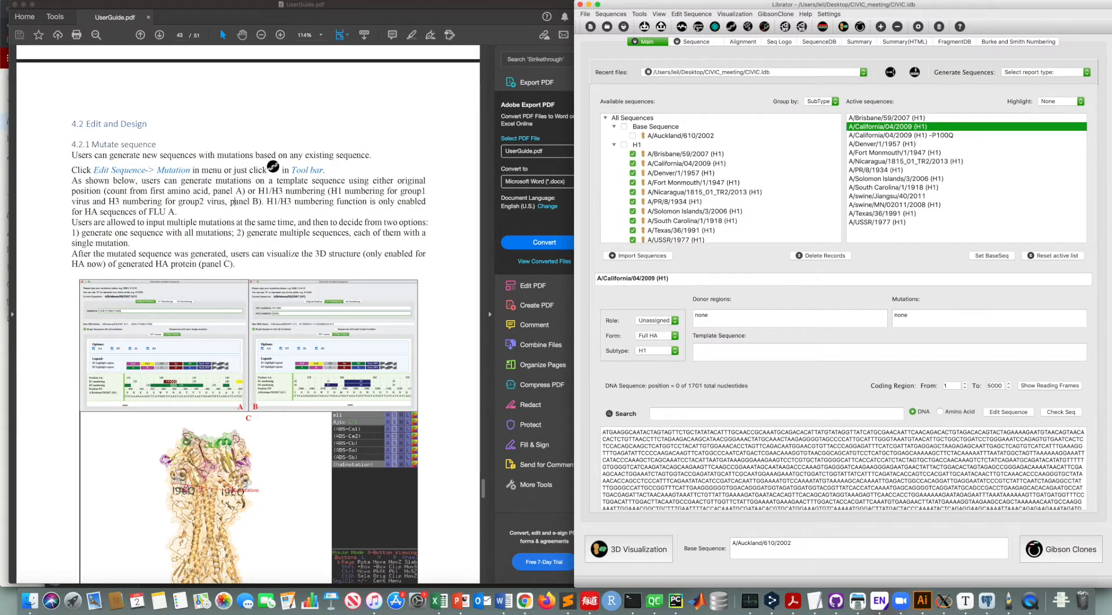
Step: Open the mutation dialog and generate a sequence with the H1-numbering HA1 mutation p89q
{"action": "left_click", "coordinate": [732, 26]}
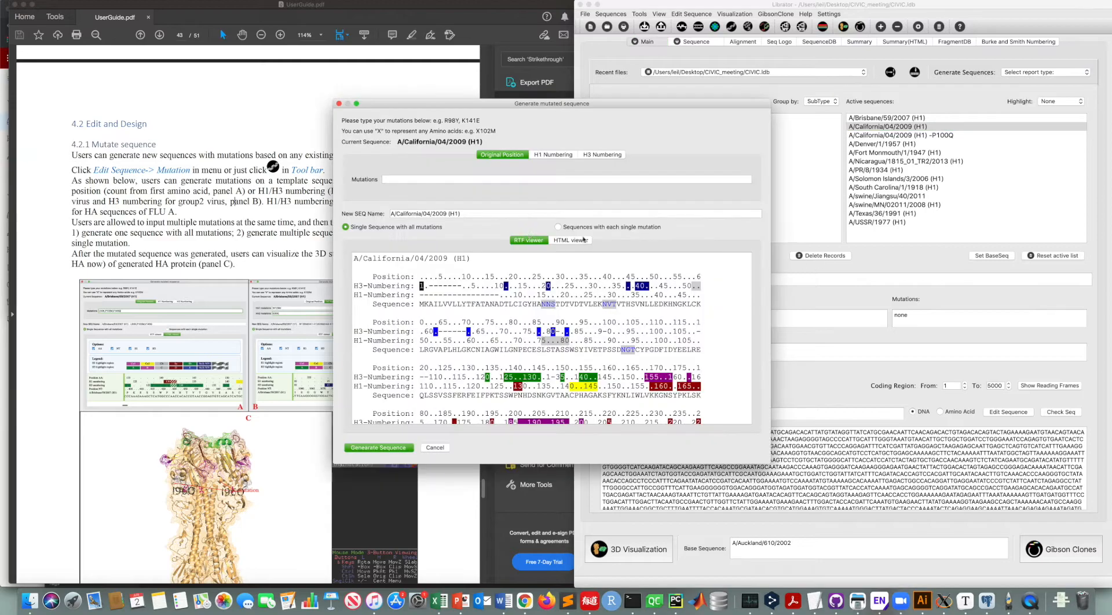
{"action": "left_click", "coordinate": [570, 240]}
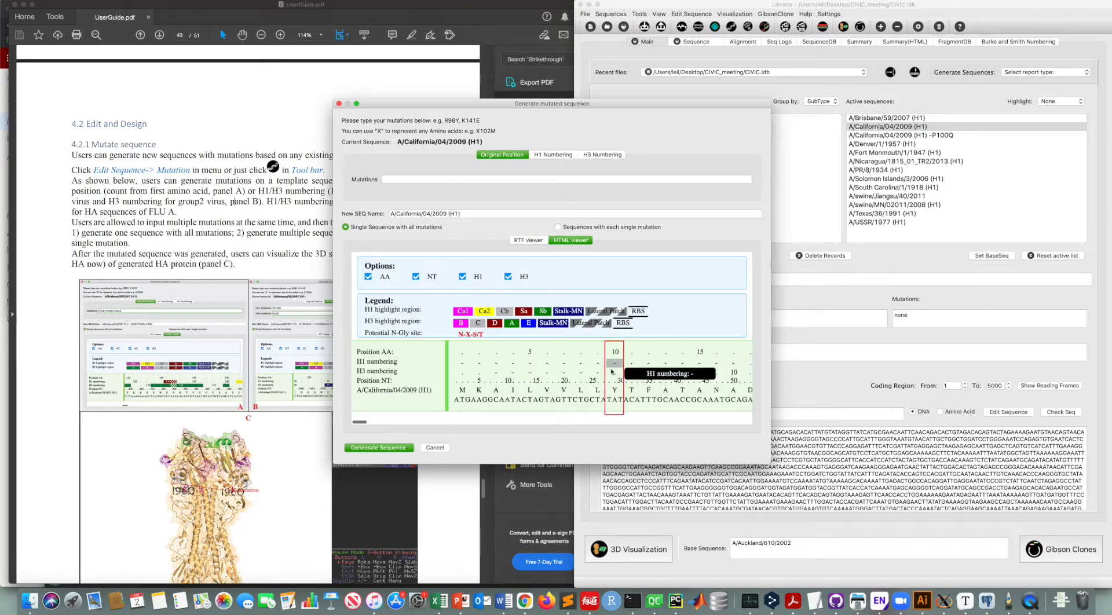
{"action": "scroll", "coordinate": [613, 371], "scroll_direction": "right", "scroll_amount": 3}
{"action": "left_click", "coordinate": [554, 155]}
{"action": "scroll", "coordinate": [555, 365], "scroll_direction": "right", "scroll_amount": 8}
{"action": "scroll", "coordinate": [555, 365], "scroll_direction": "right", "scroll_amount": 5}
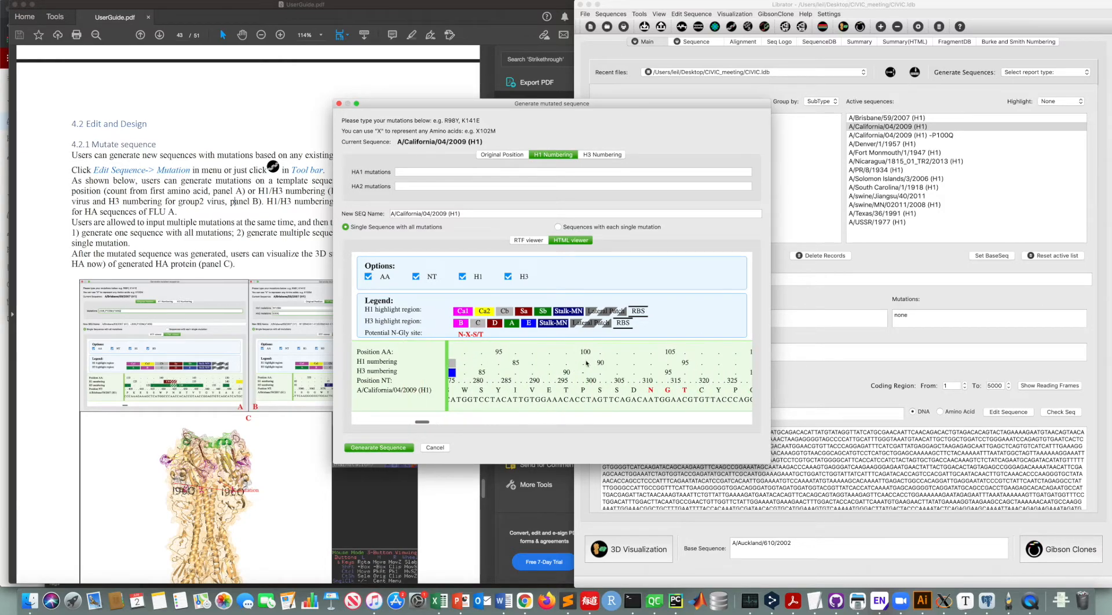
{"action": "mouse_move", "coordinate": [583, 363]}
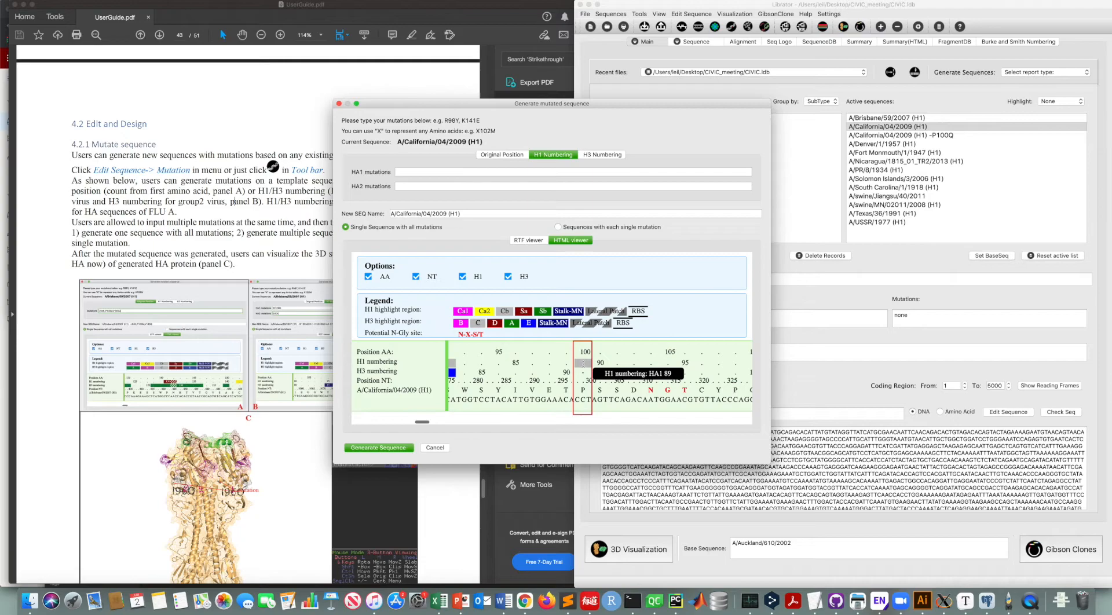
{"action": "left_click", "coordinate": [416, 172]}
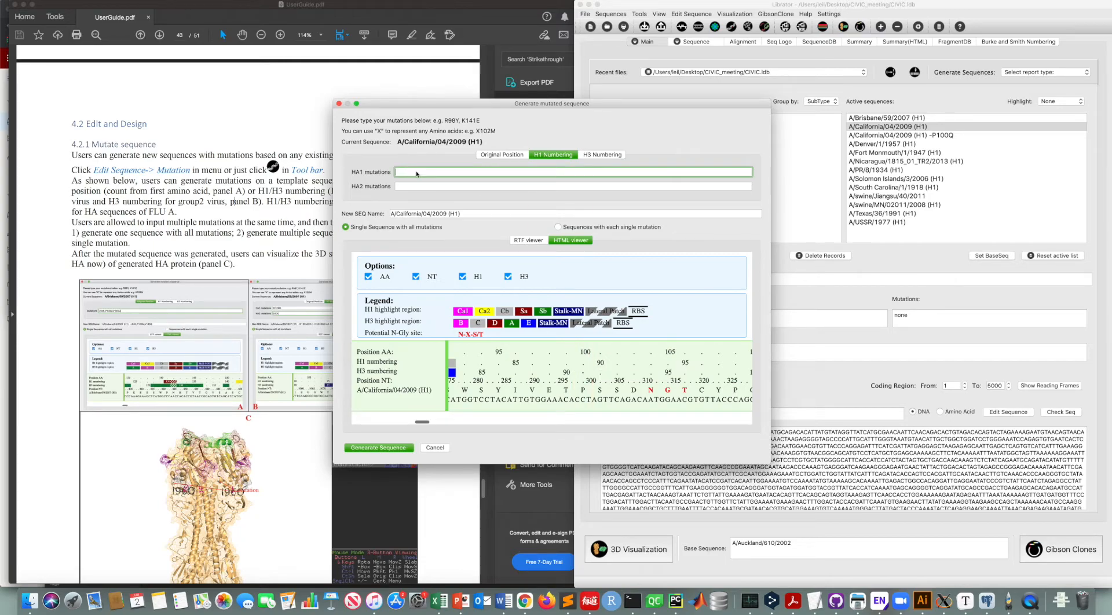
{"action": "type", "text": "p89q"}
{"action": "left_click", "coordinate": [378, 448]}
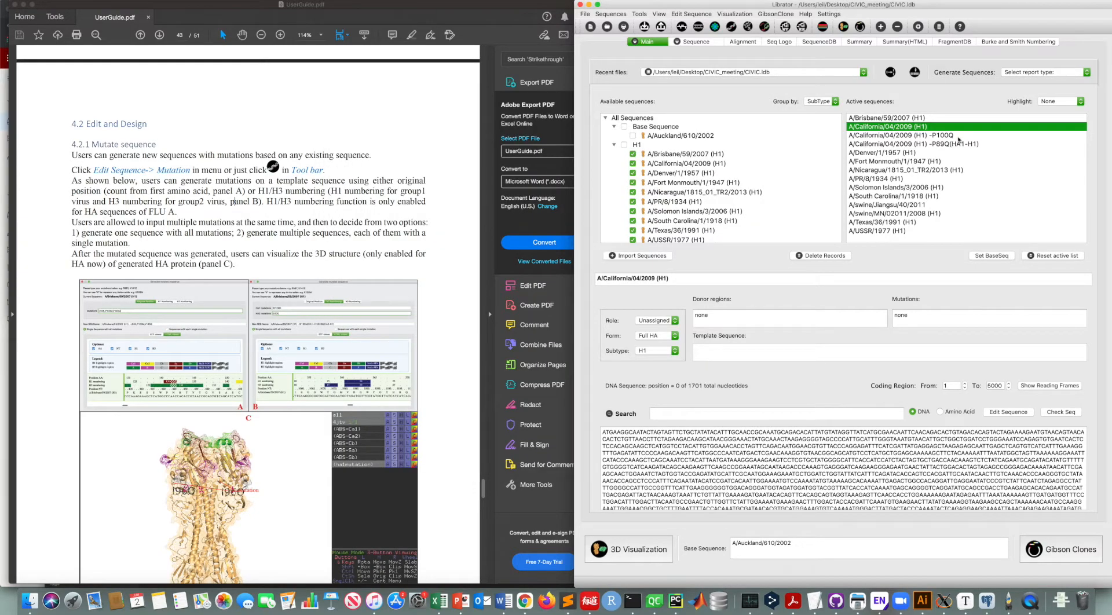
Step: Inspect the P89Q sequence in the sequence view and reselect the original A/California/04/2009 (H1) sequence
{"action": "left_click", "coordinate": [934, 145]}
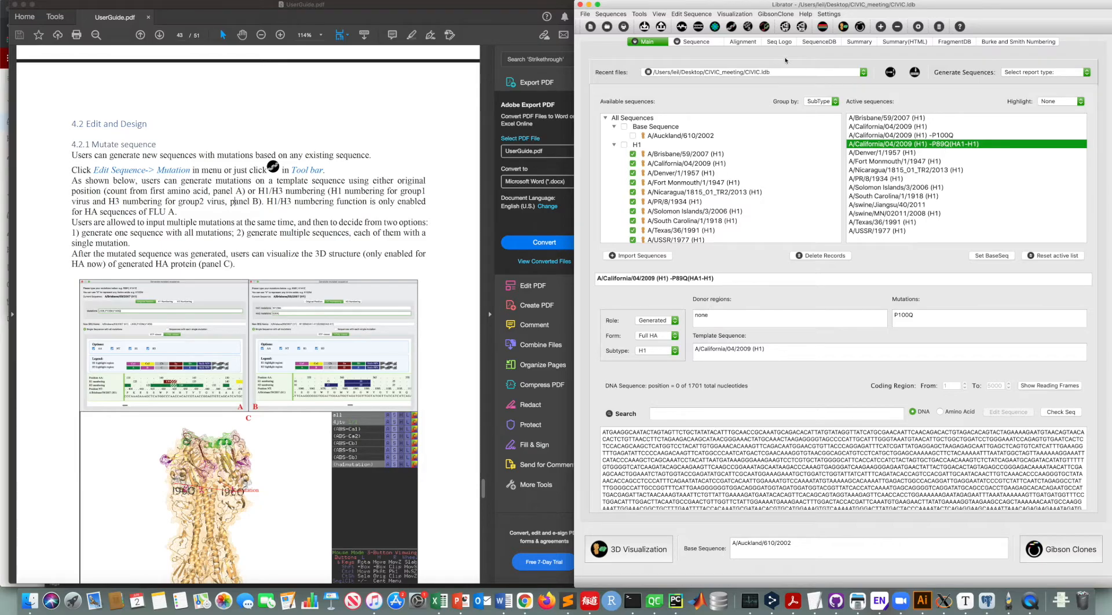
{"action": "left_click", "coordinate": [696, 42]}
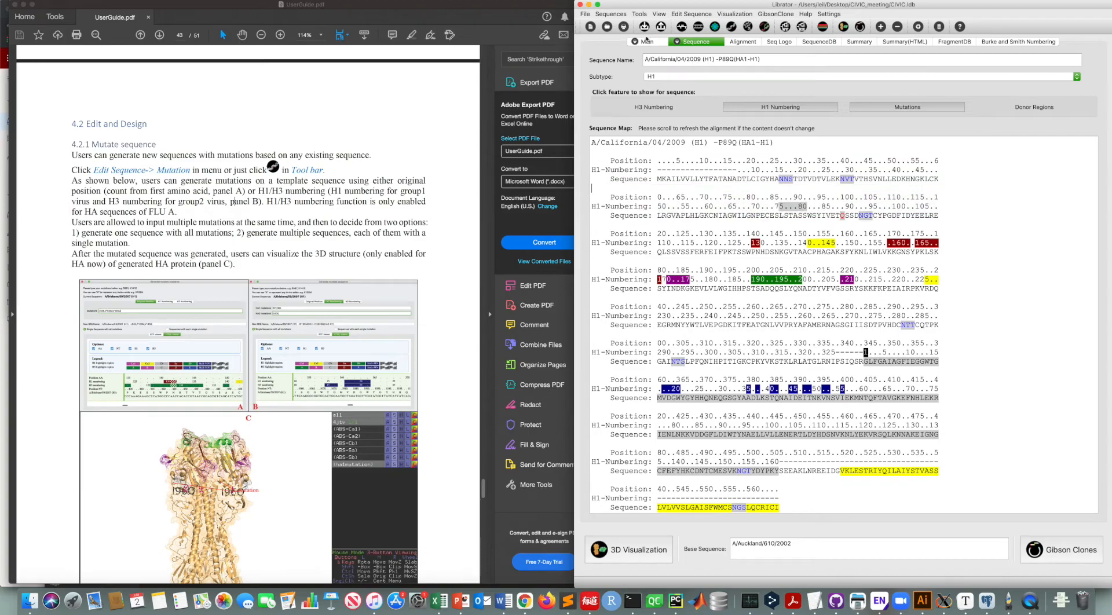
{"action": "left_click", "coordinate": [663, 45]}
{"action": "left_click", "coordinate": [899, 126]}
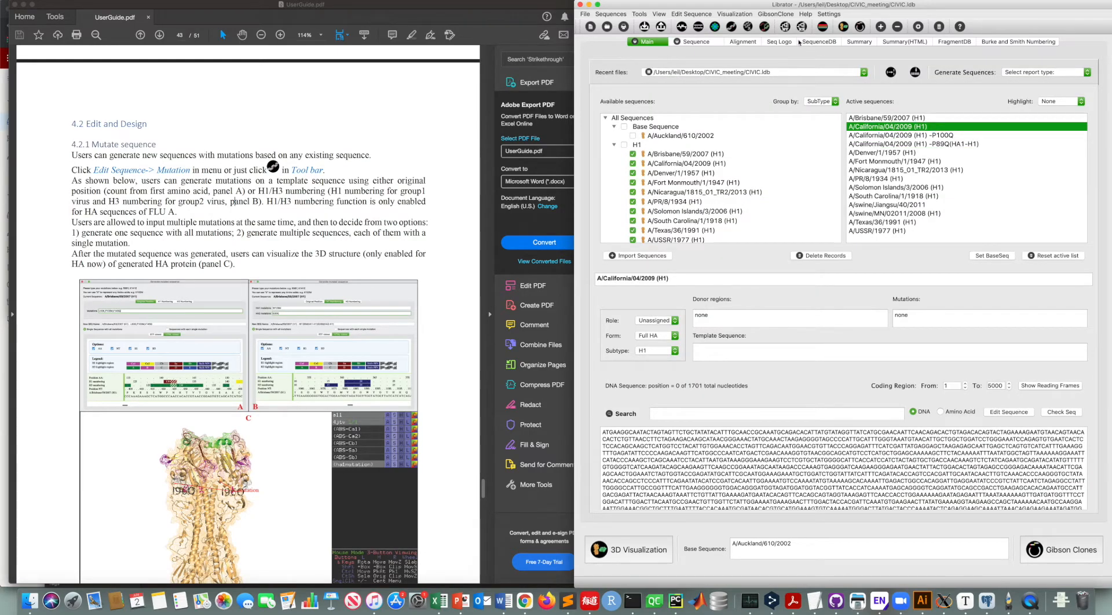
Step: Reopen the mutation dialog and try to generate the original-position mutation M100Q
{"action": "left_click", "coordinate": [733, 27]}
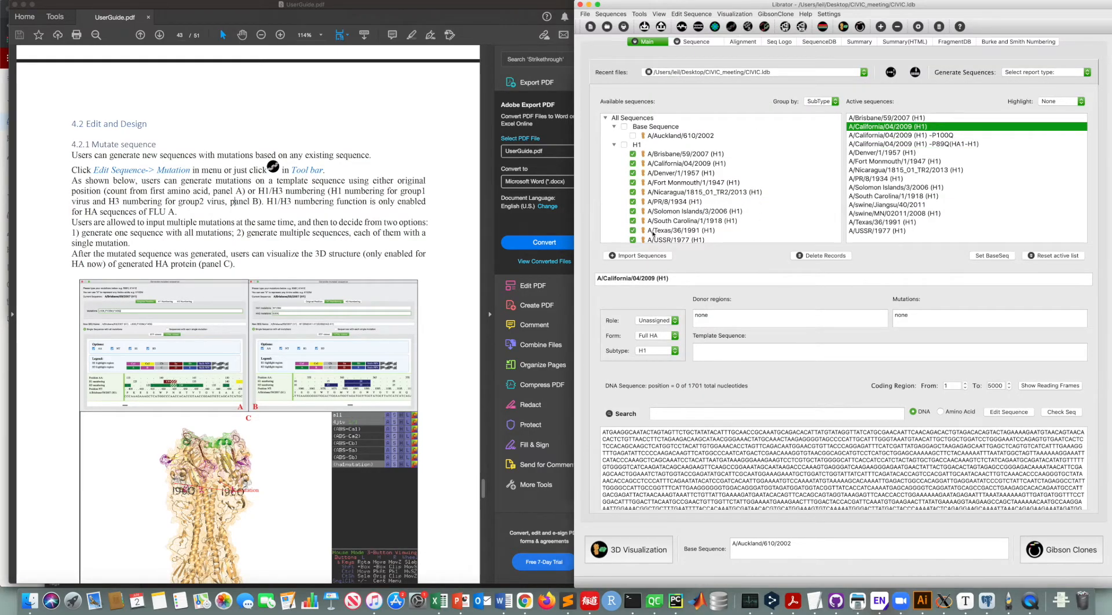
{"action": "left_click", "coordinate": [571, 240]}
{"action": "left_click", "coordinate": [443, 179]}
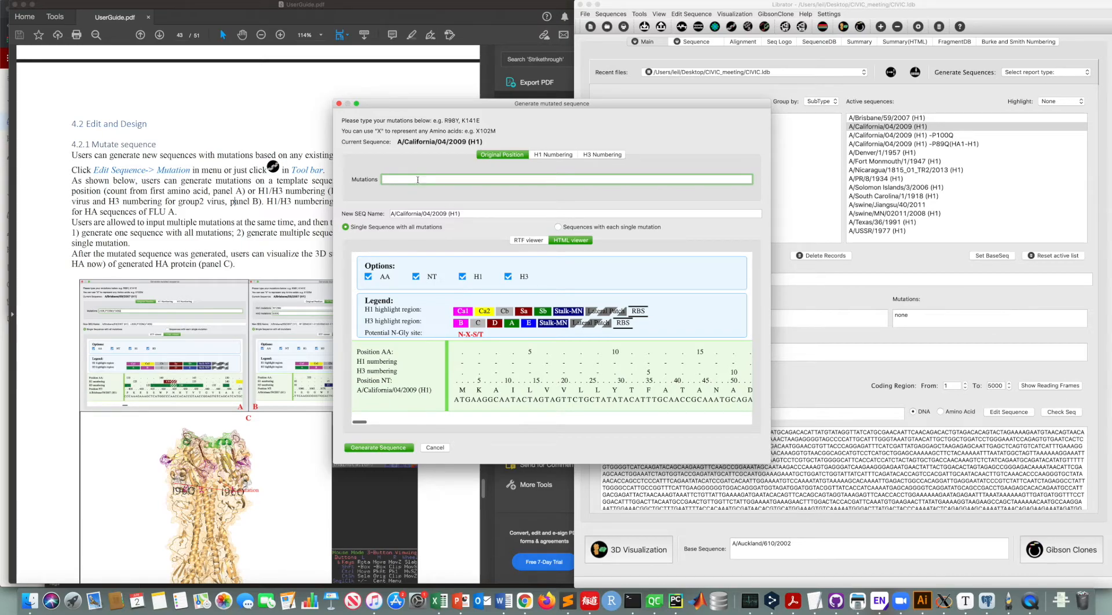
{"action": "scroll", "coordinate": [641, 369], "scroll_direction": "right", "scroll_amount": 10}
{"action": "scroll", "coordinate": [641, 369], "scroll_direction": "right", "scroll_amount": 3}
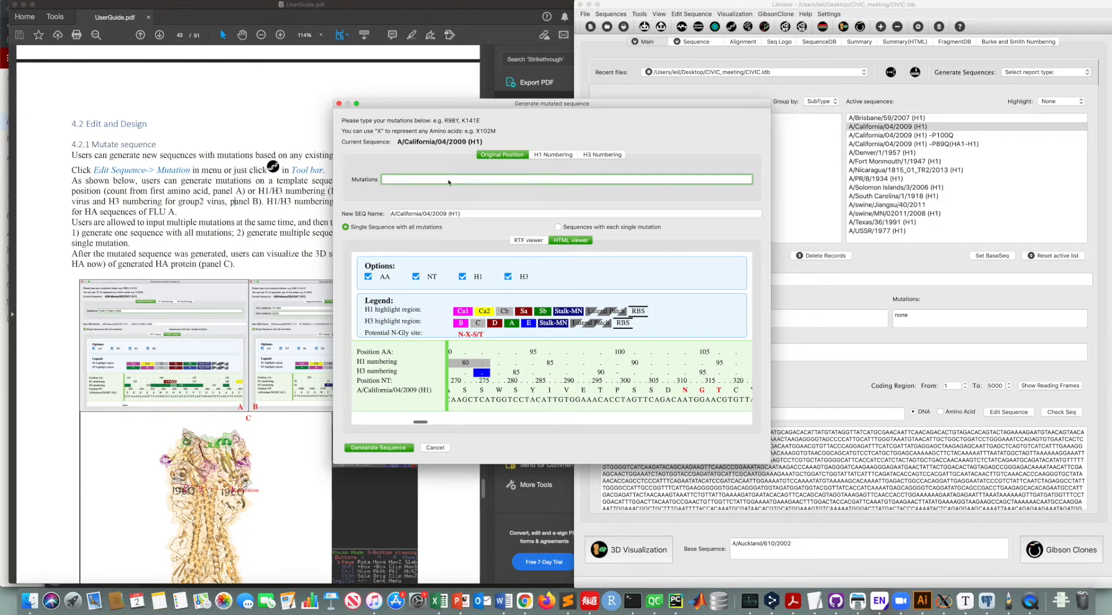
{"action": "key", "text": "BackSpace"}
{"action": "type", "text": "M100Q"}
{"action": "left_click", "coordinate": [392, 448]}
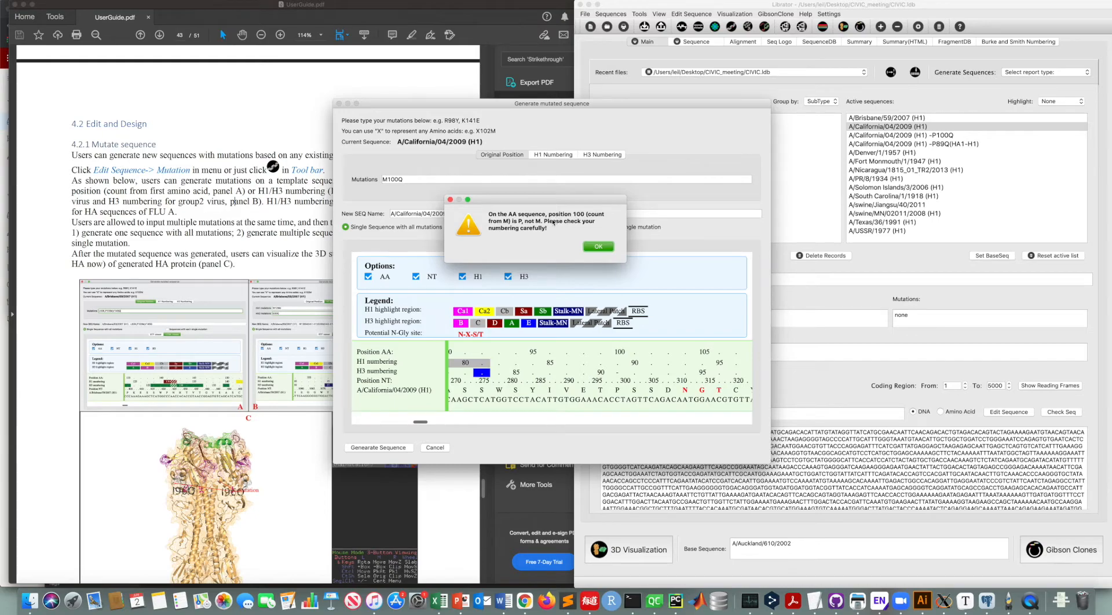
{"action": "left_click", "coordinate": [450, 199]}
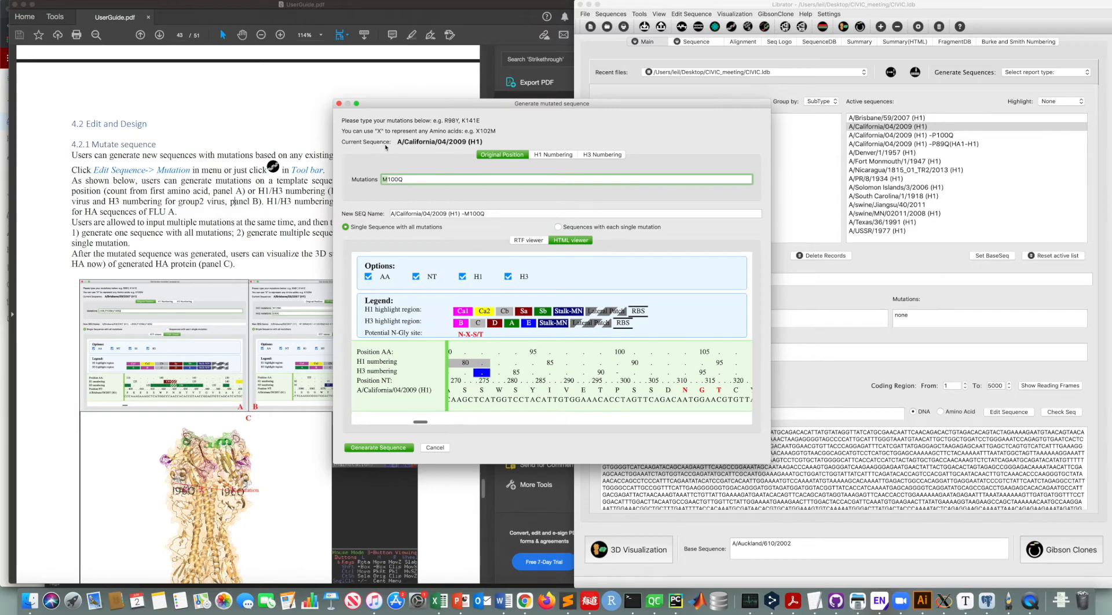
Step: Generate a single sequence with all mutations X100Q,X101Q,X102Q,X103Q in original-position numbering
{"action": "type", "text": "x"}
{"action": "key", "text": "BackSpace"}
{"action": "type", "text": "X100Q,x101Q,X102Q,X103Q"}
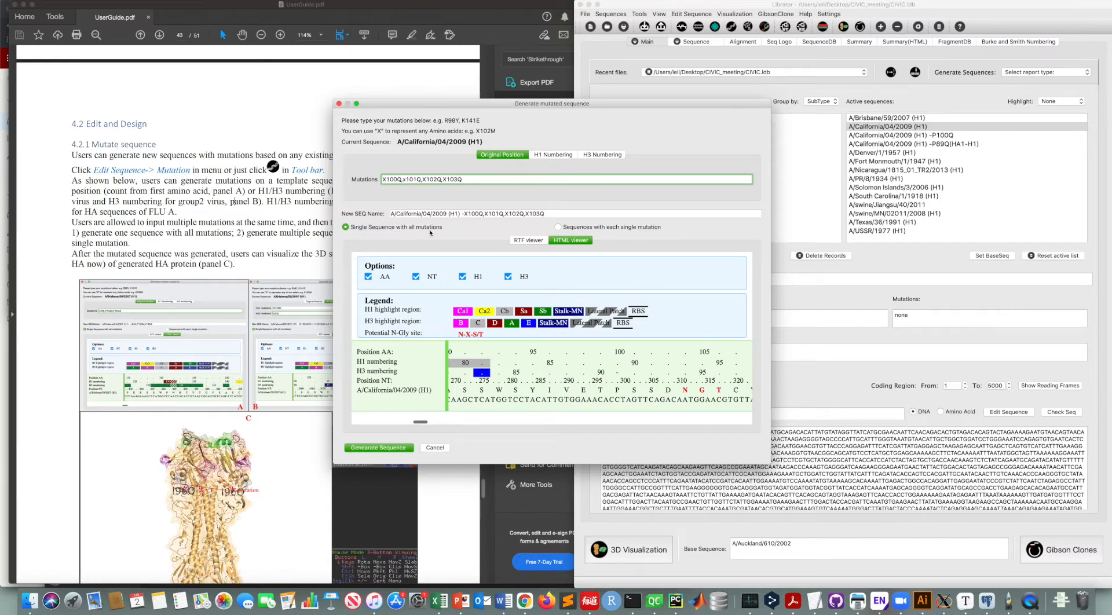
{"action": "left_click", "coordinate": [595, 228]}
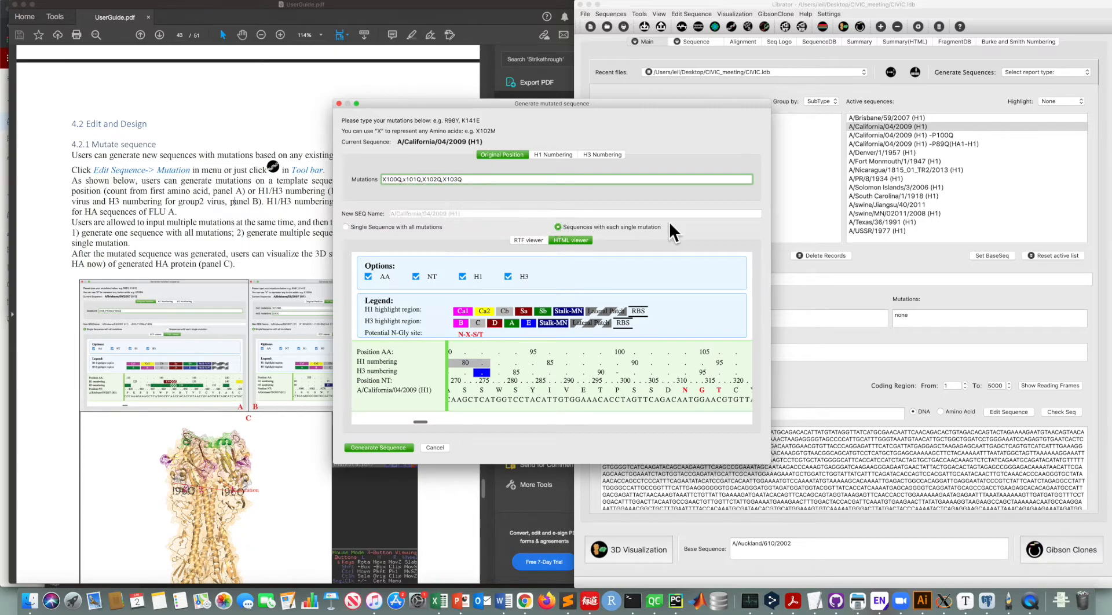
{"action": "left_click", "coordinate": [415, 227]}
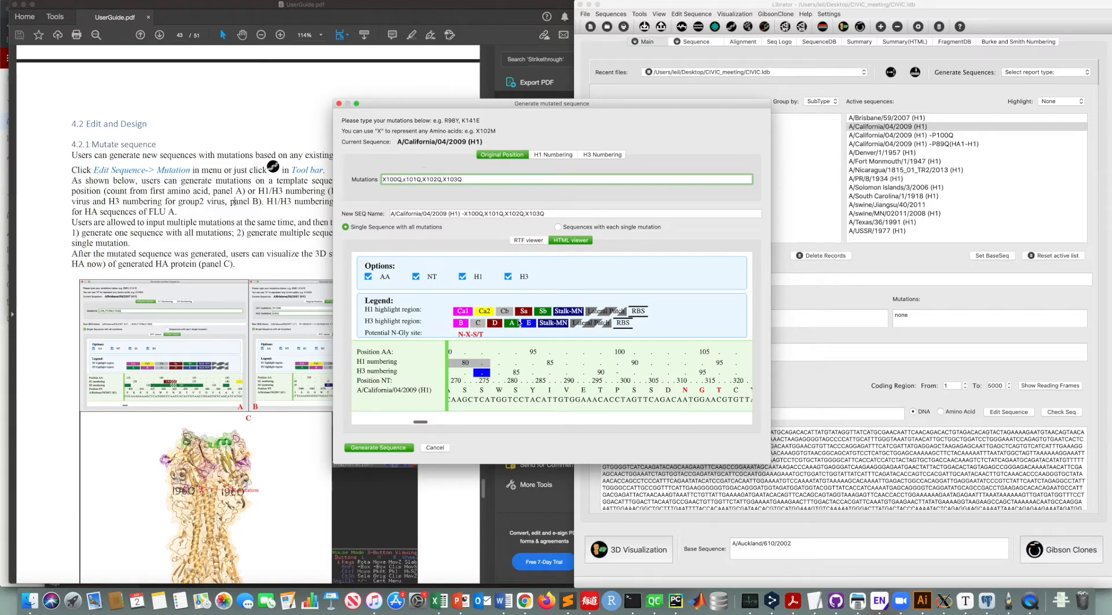
{"action": "left_click", "coordinate": [379, 448]}
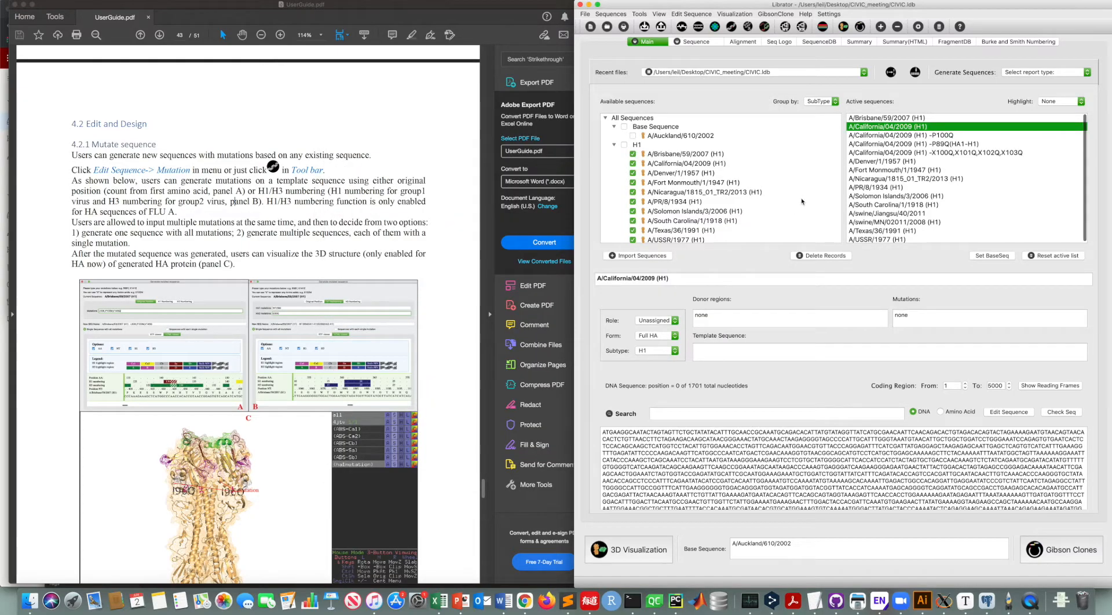
Step: Inspect the new multi-mutation sequence in the sequence view
{"action": "left_click", "coordinate": [966, 152]}
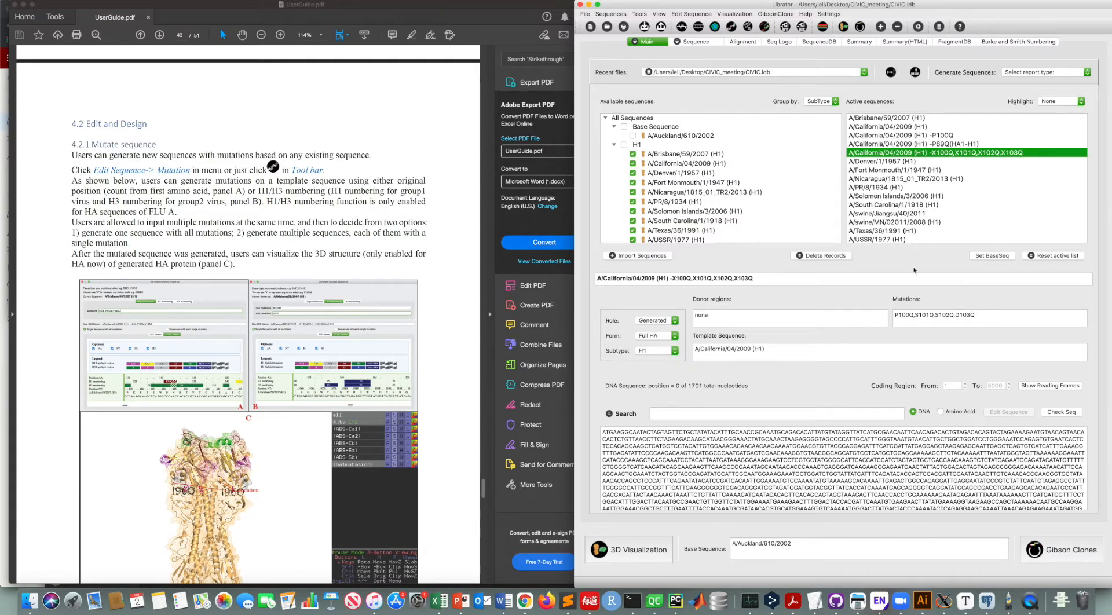
{"action": "left_click", "coordinate": [695, 42]}
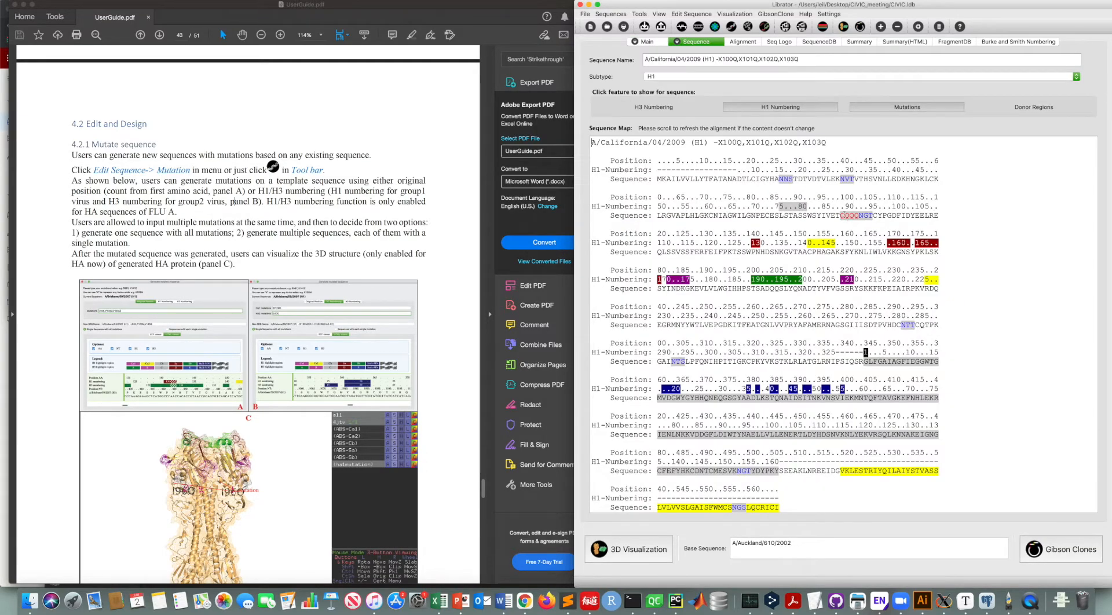
{"action": "left_click", "coordinate": [898, 207]}
{"action": "left_click", "coordinate": [644, 42]}
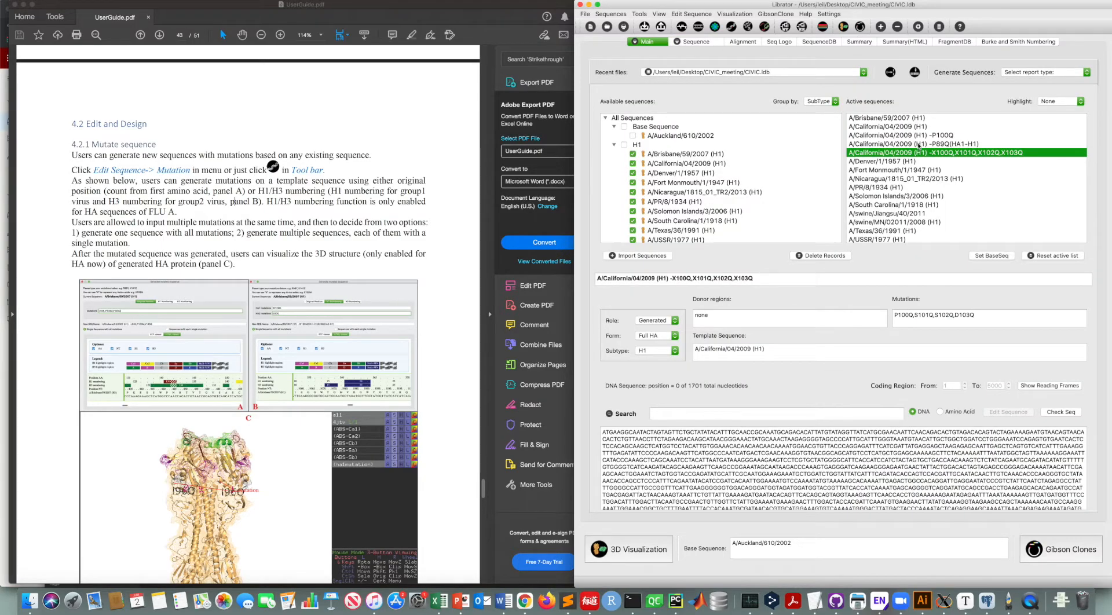
Step: Compare the generated mutant sequences by selecting each one in the active sequences list
{"action": "left_click", "coordinate": [921, 138]}
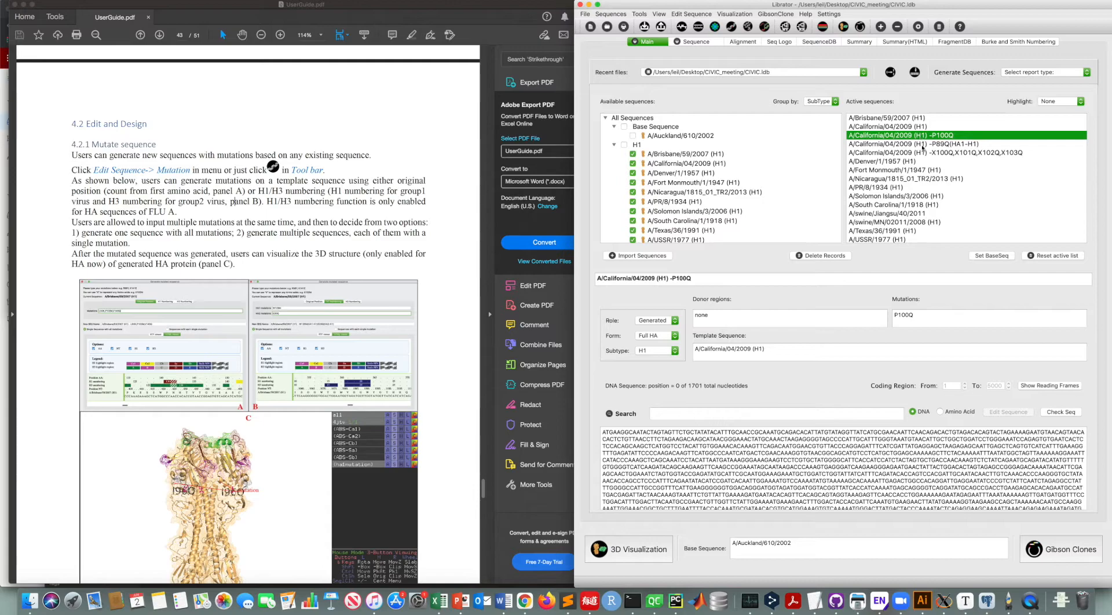
{"action": "left_click", "coordinate": [922, 145]}
{"action": "left_click", "coordinate": [920, 153]}
{"action": "left_click", "coordinate": [919, 137]}
{"action": "left_click", "coordinate": [918, 144]}
{"action": "left_click", "coordinate": [918, 137]}
{"action": "left_click", "coordinate": [917, 144]}
{"action": "left_click", "coordinate": [919, 135]}
{"action": "left_click", "coordinate": [919, 143]}
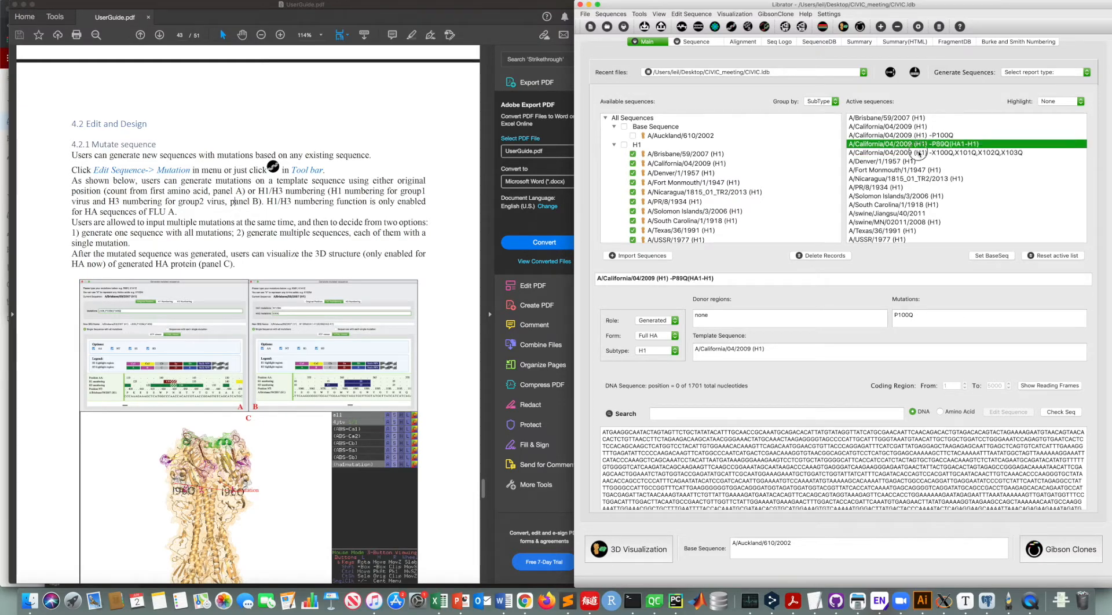
{"action": "left_click", "coordinate": [920, 152]}
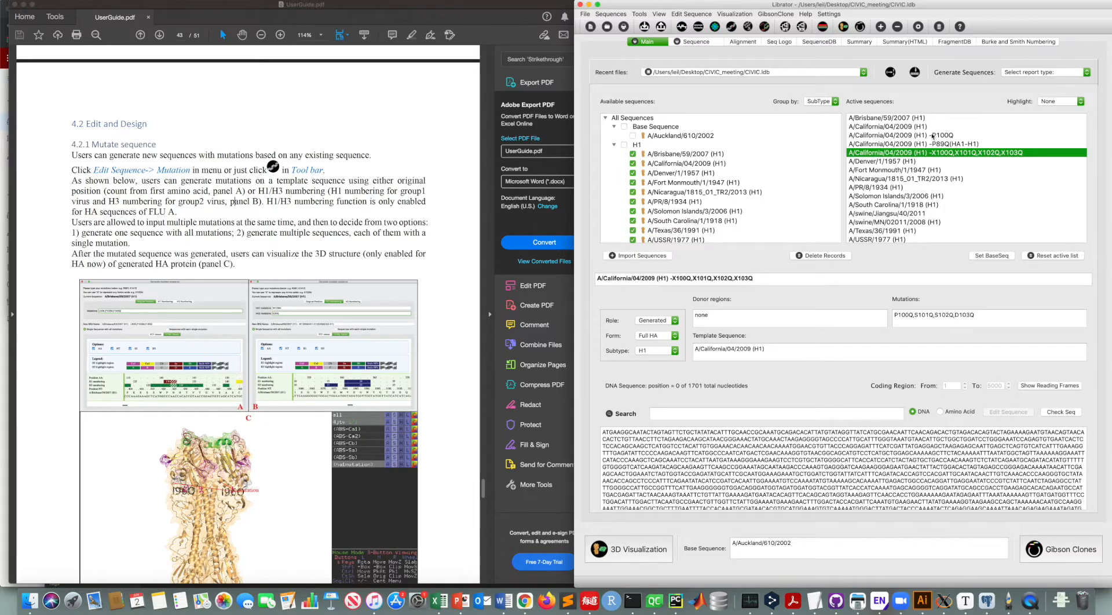
{"action": "left_click", "coordinate": [918, 136]}
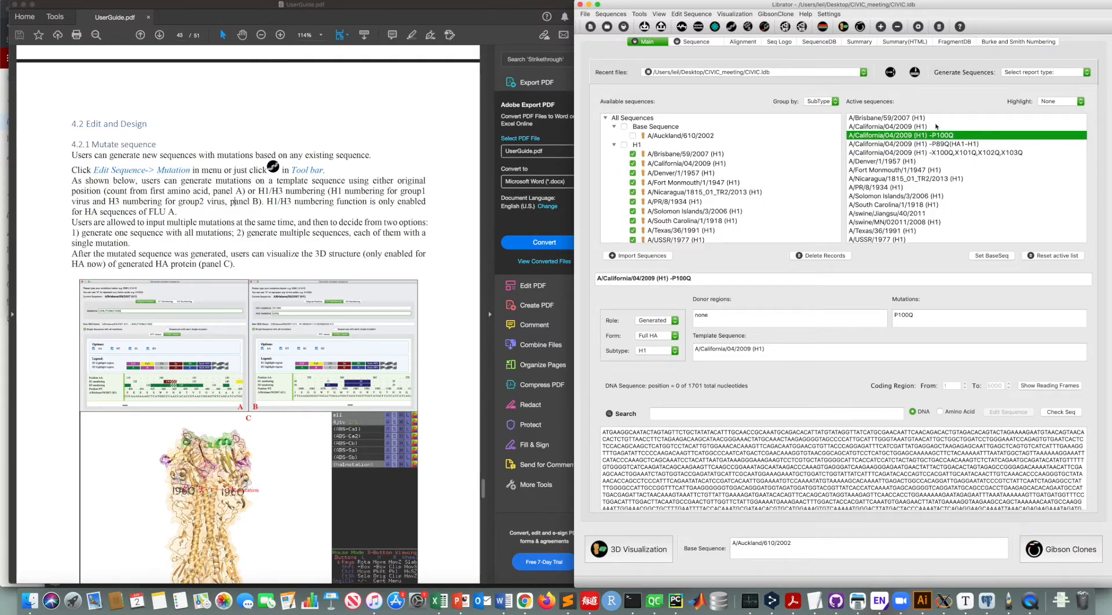
Step: Open the 3D structure of the P100Q mutant and rotate it to inspect the labelled mutation sites
{"action": "left_click", "coordinate": [629, 547]}
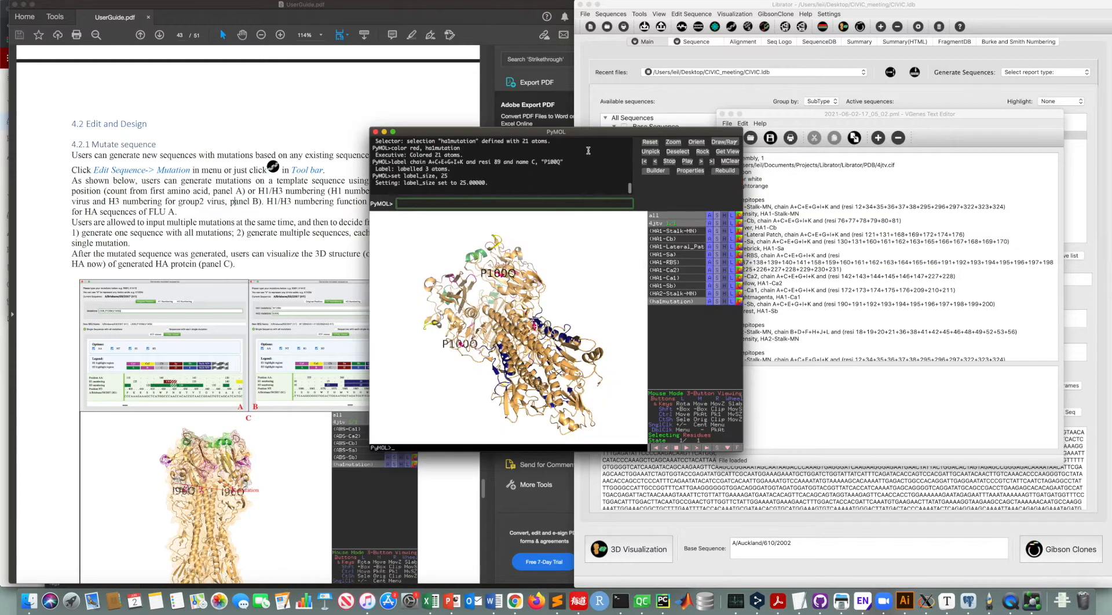
{"action": "left_click_drag", "start_coordinate": [587, 132], "coordinate": [543, 104]}
{"action": "left_click", "coordinate": [544, 246]}
{"action": "left_click_drag", "start_coordinate": [545, 246], "coordinate": [516, 270]}
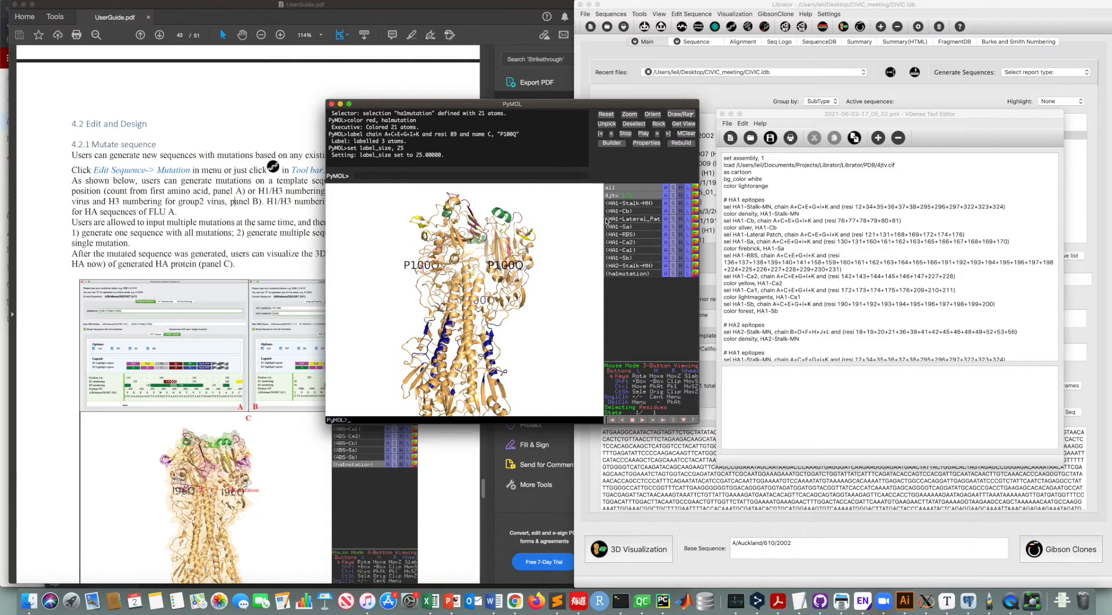
{"action": "left_click", "coordinate": [672, 196]}
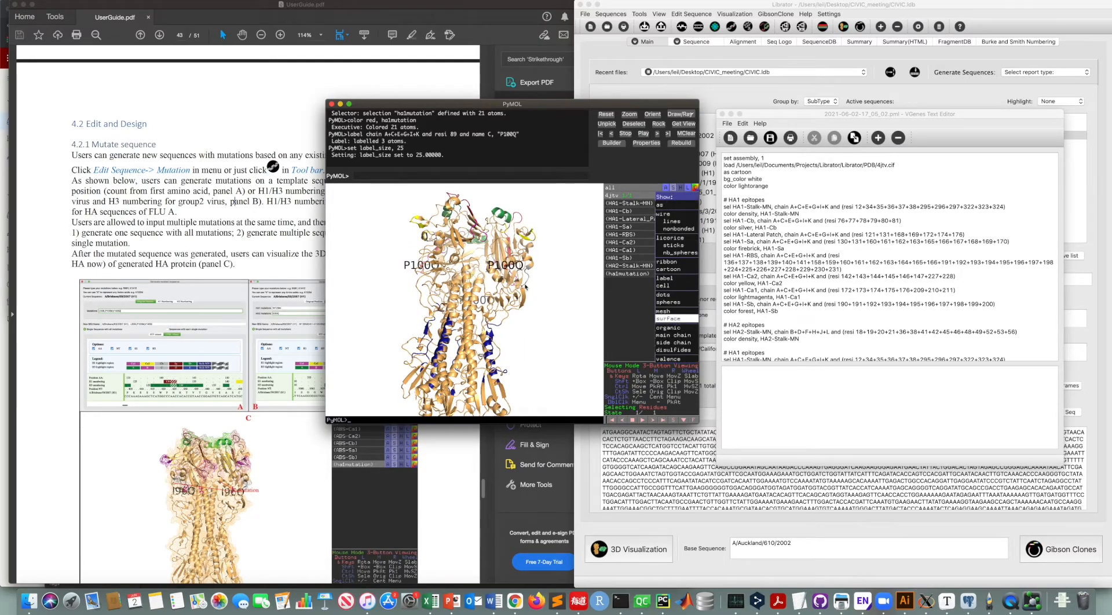
{"action": "left_click_drag", "start_coordinate": [525, 286], "coordinate": [491, 277]}
Step: Close the PyMOL viewer and its script editor window
{"action": "left_click", "coordinate": [331, 105]}
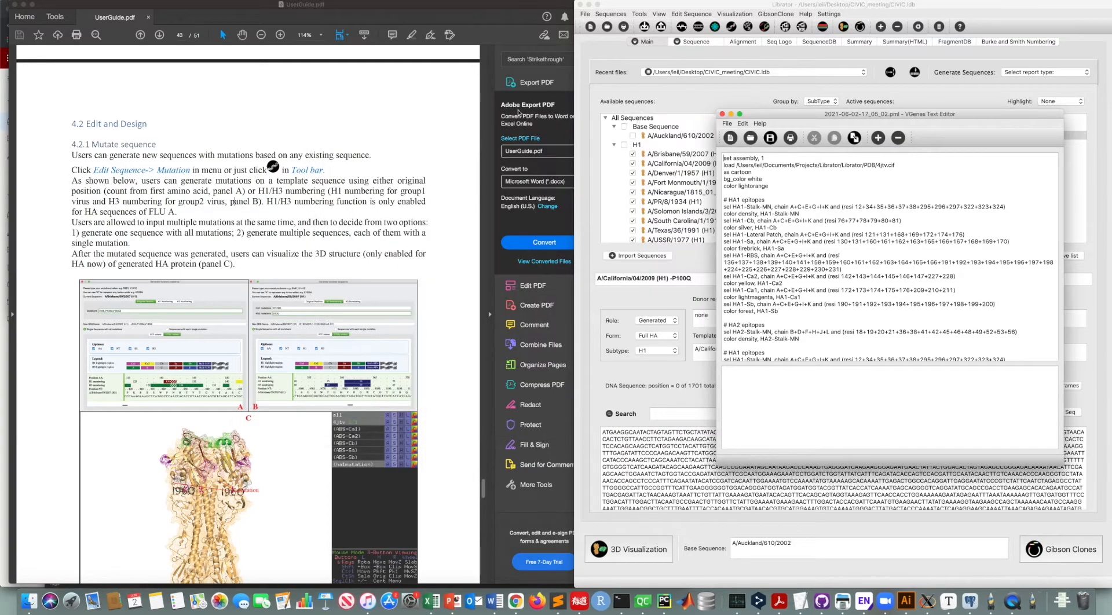
{"action": "left_click", "coordinate": [721, 114]}
Step: Visualize the X100Q,X101Q,X102Q,X103Q mutant in 3D and display the whole structure as a surface
{"action": "left_click", "coordinate": [911, 152]}
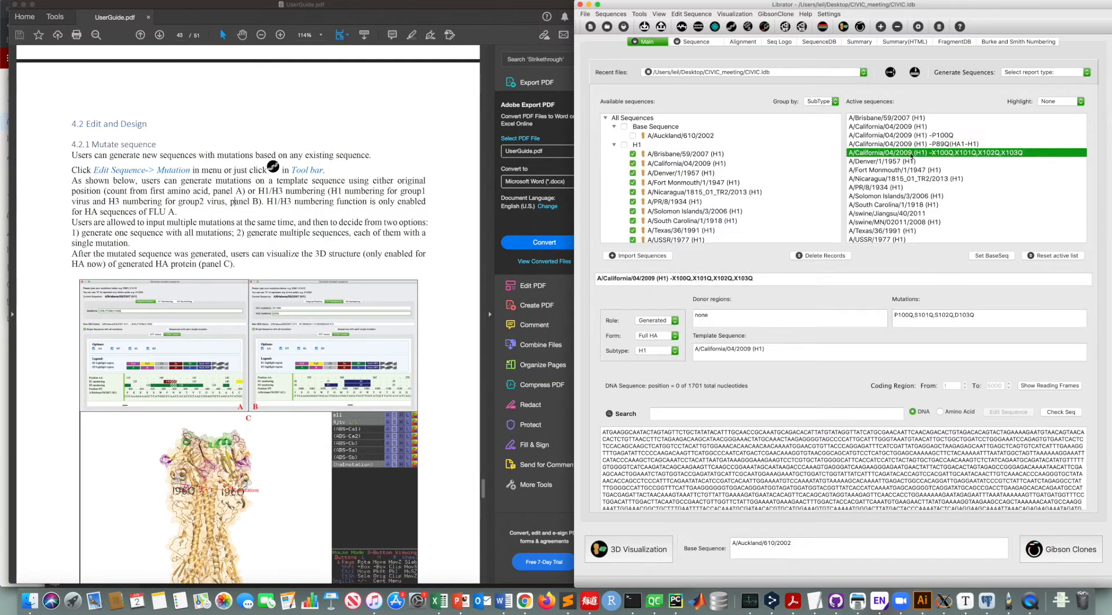
{"action": "left_click", "coordinate": [627, 550]}
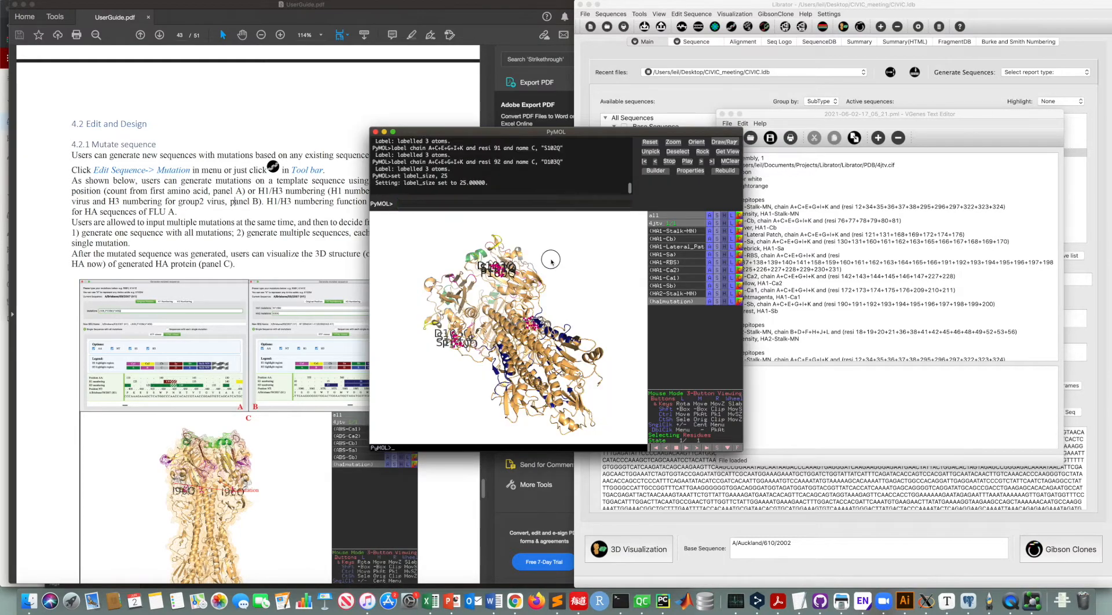
{"action": "left_click", "coordinate": [716, 224]}
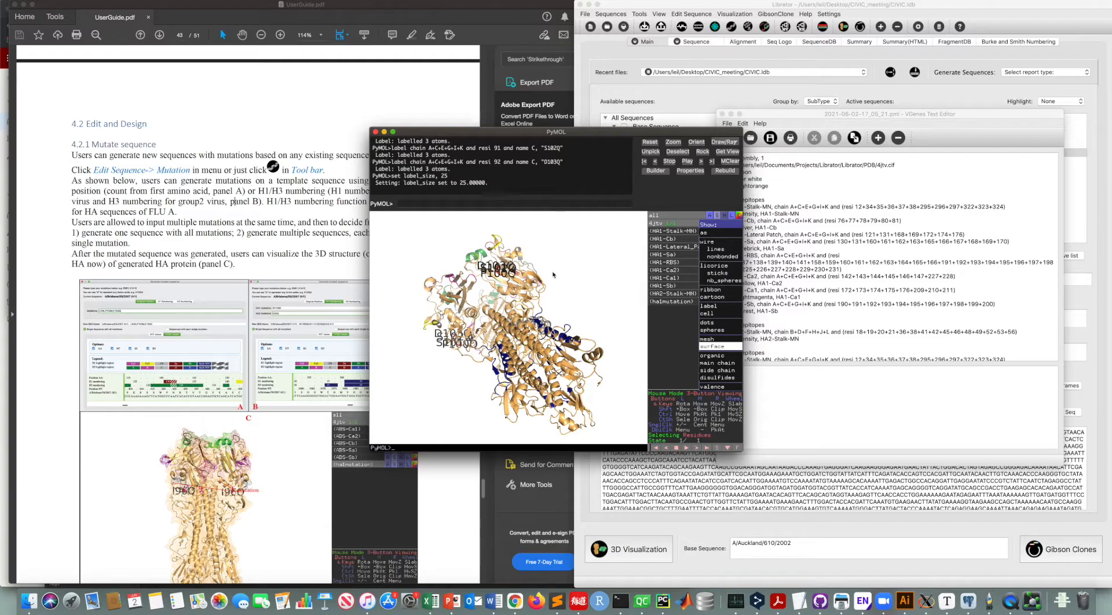
{"action": "left_click_drag", "start_coordinate": [579, 276], "coordinate": [494, 316]}
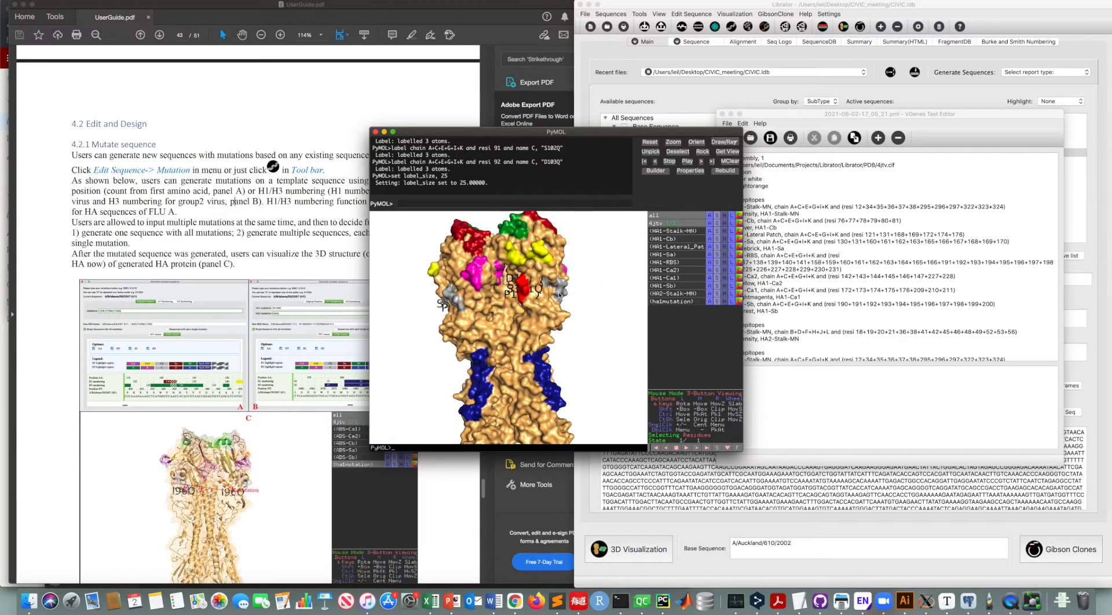